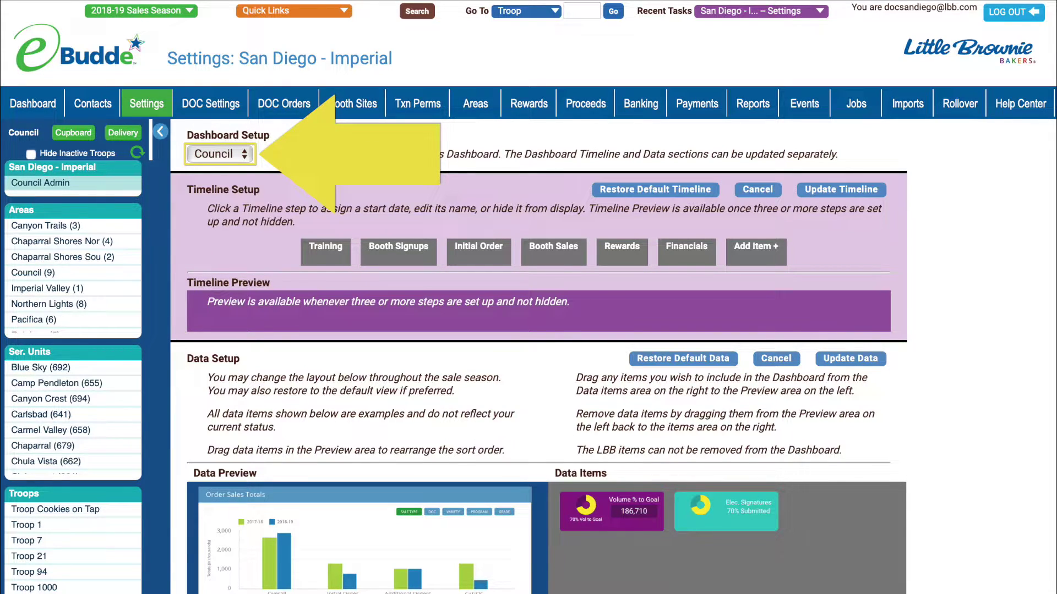
pyautogui.click(220, 154)
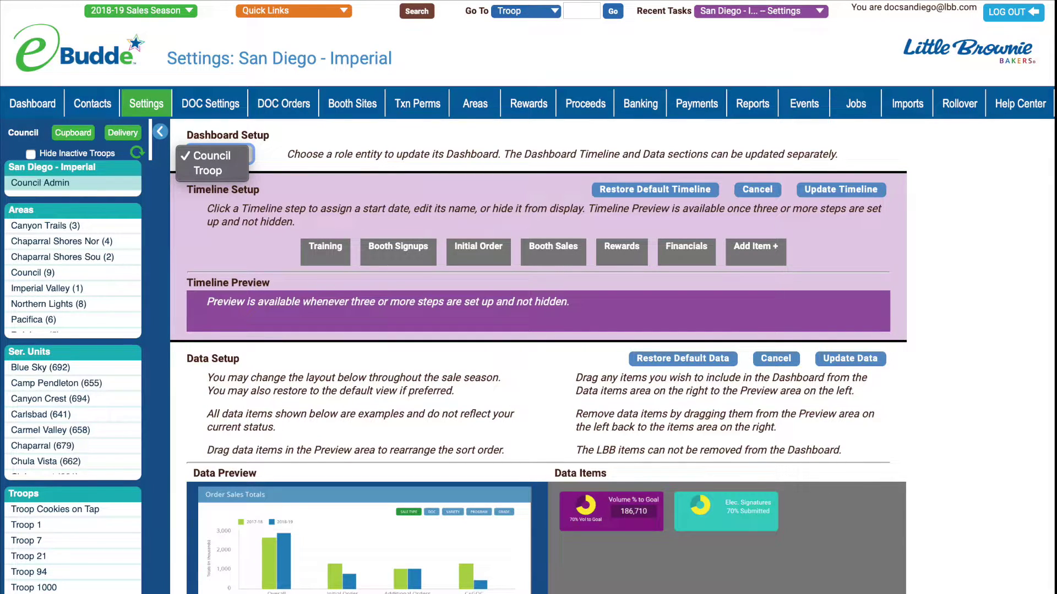
pyautogui.press('Escape')
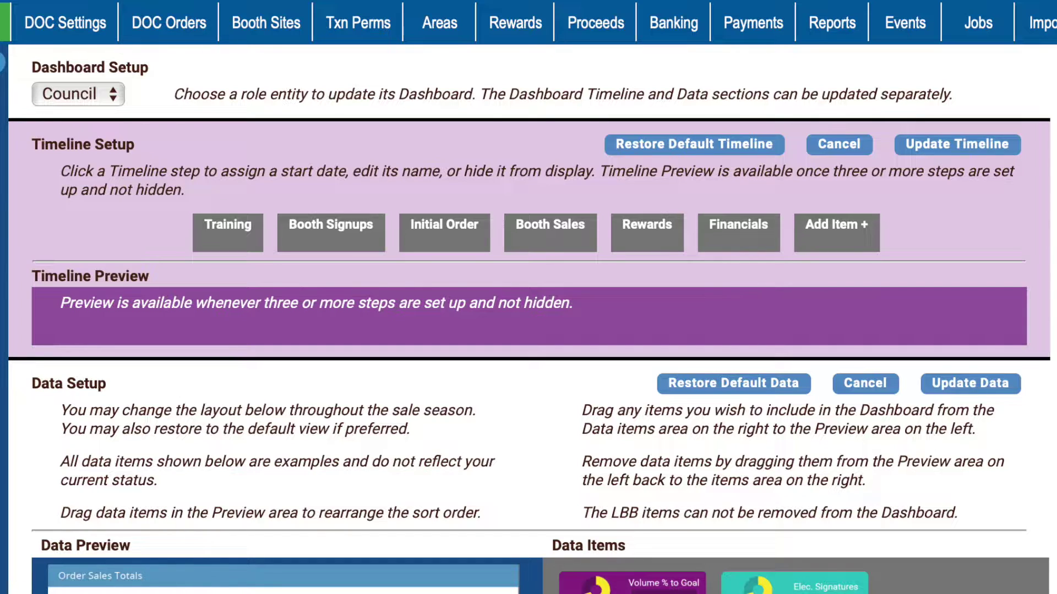
# Step: Go through the Timeline Setup step buttons, ending in the Booth Signups step's Time Item Settings
pyautogui.click(228, 231)
pyautogui.click(330, 231)
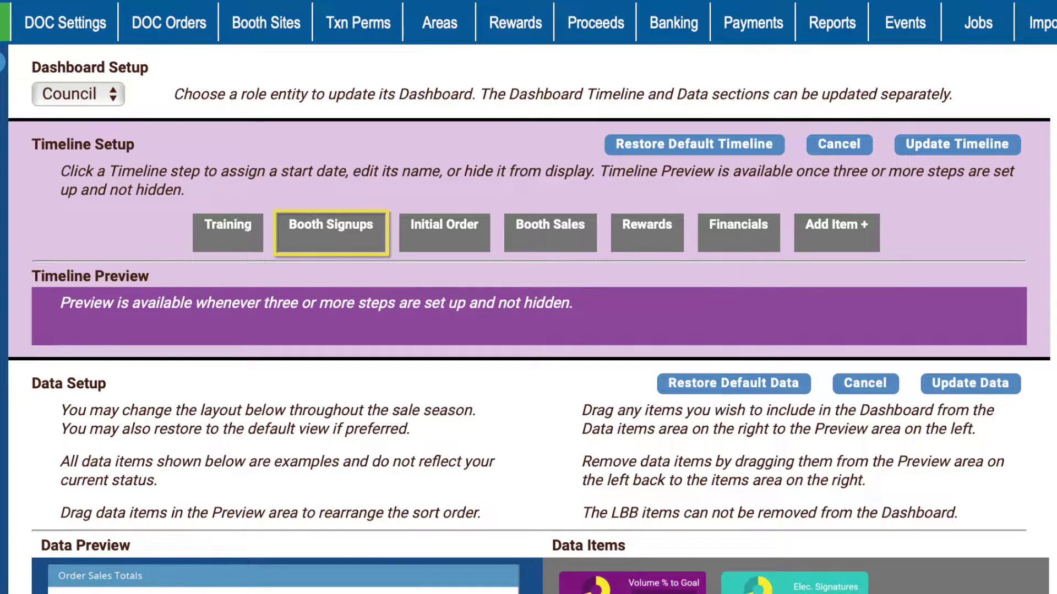
pyautogui.click(444, 231)
pyautogui.click(550, 231)
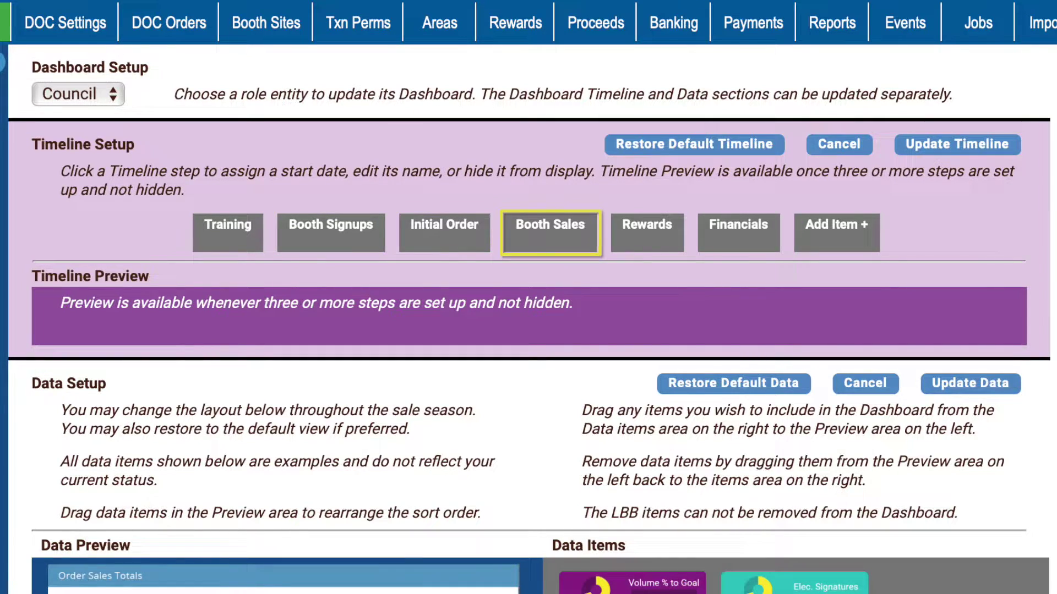
pyautogui.click(647, 231)
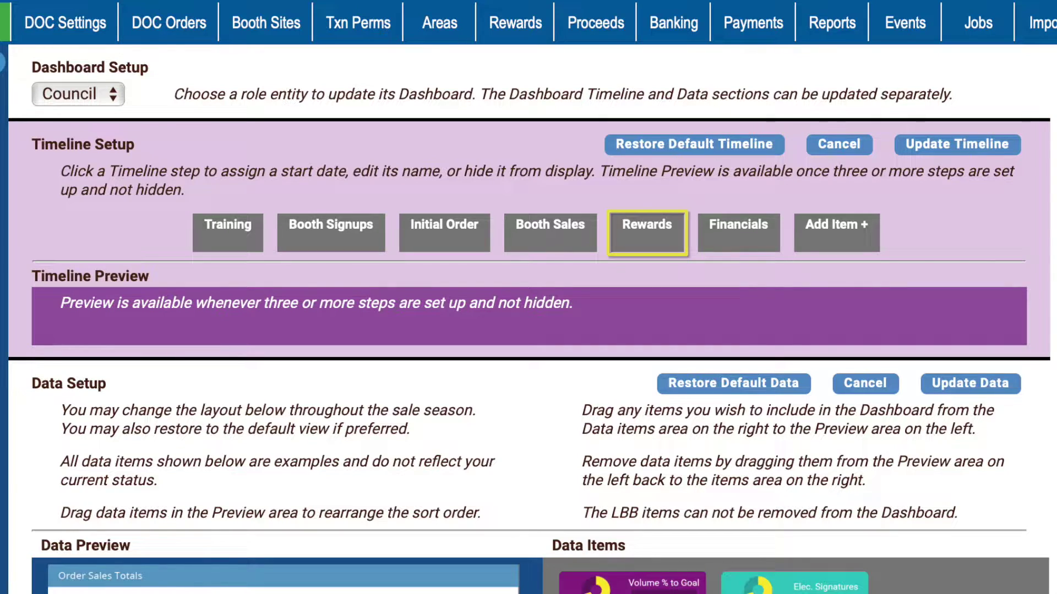
pyautogui.click(738, 231)
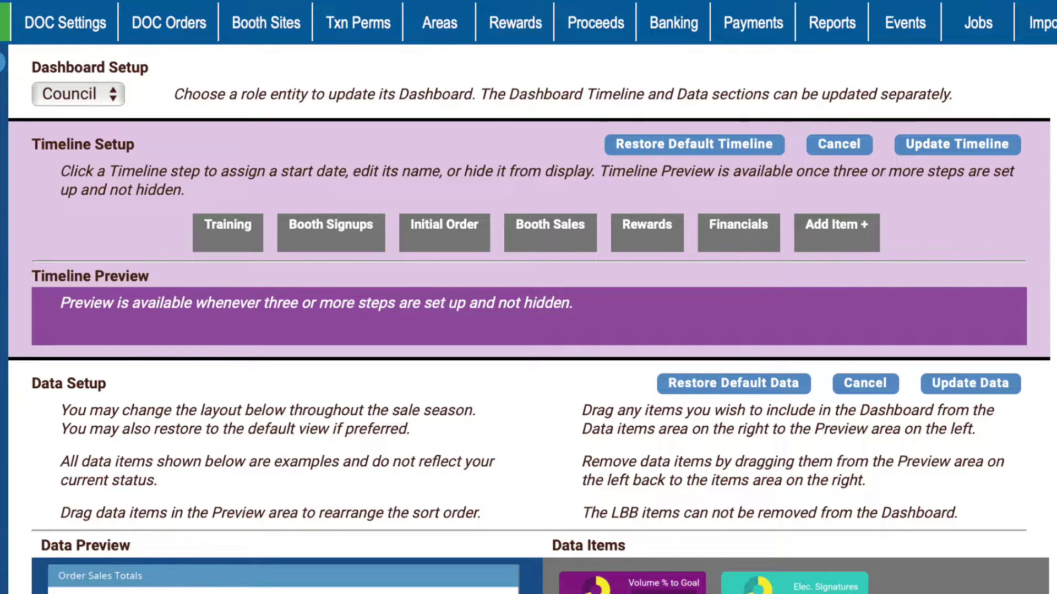
pyautogui.click(837, 232)
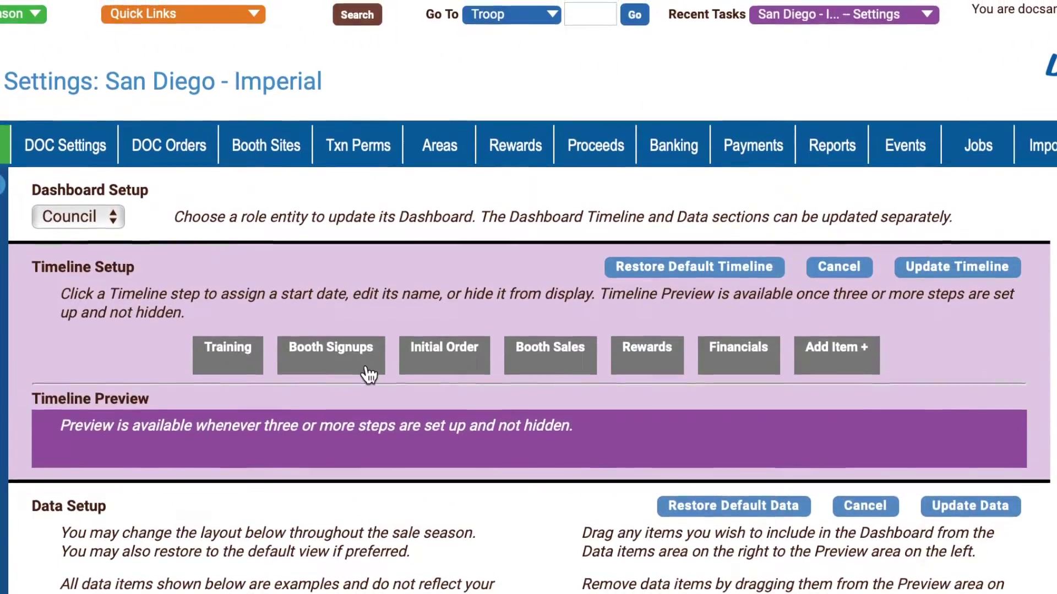
pyautogui.click(367, 315)
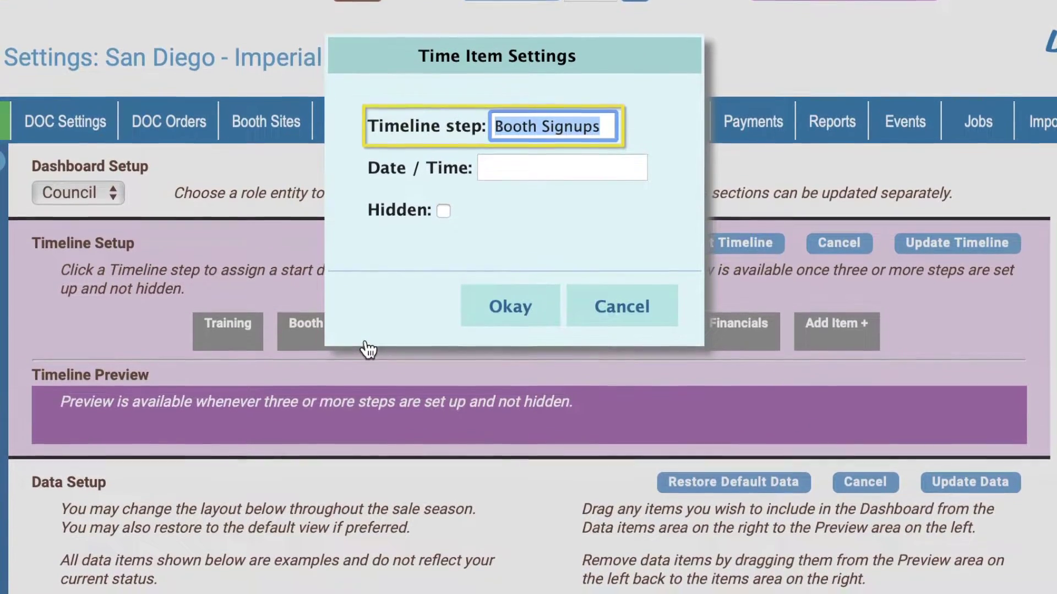
# Step: Pick March 18, 2020 as the Booth Signups date
pyautogui.click(508, 176)
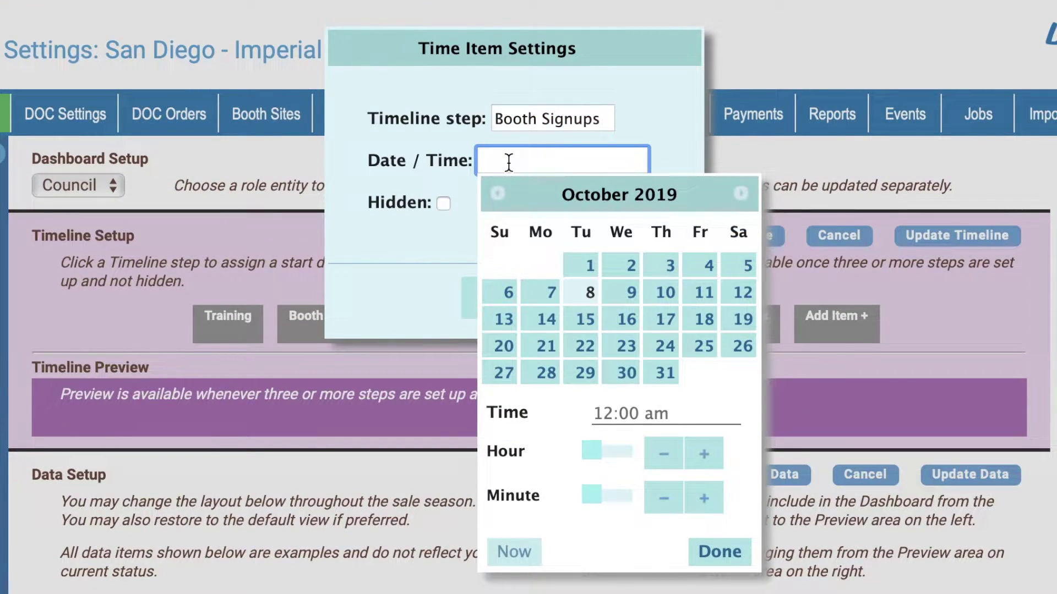
pyautogui.click(731, 190)
pyautogui.click(730, 189)
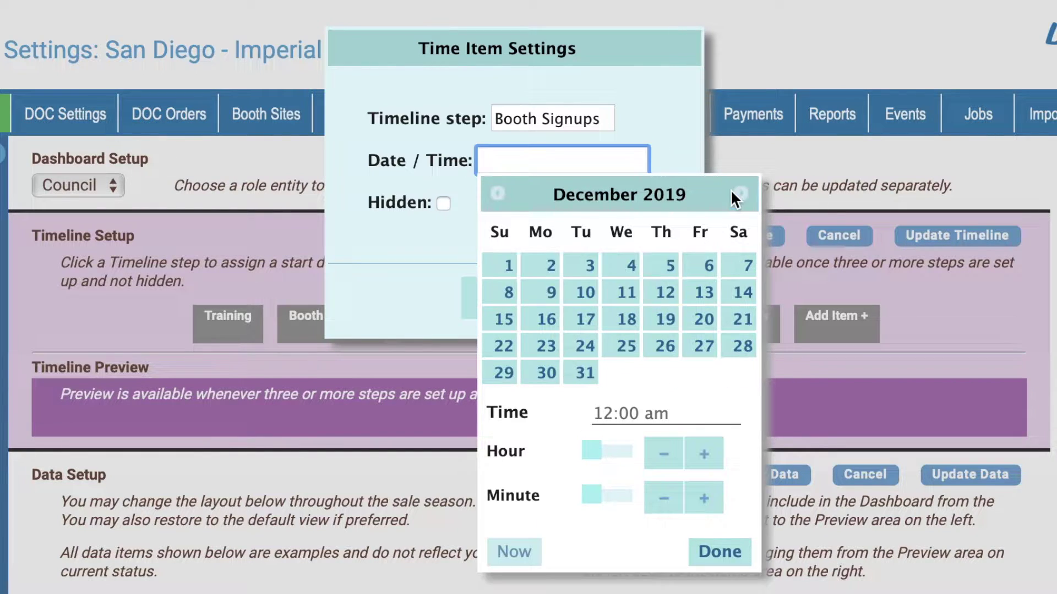
pyautogui.click(731, 190)
pyautogui.click(731, 189)
pyautogui.click(731, 190)
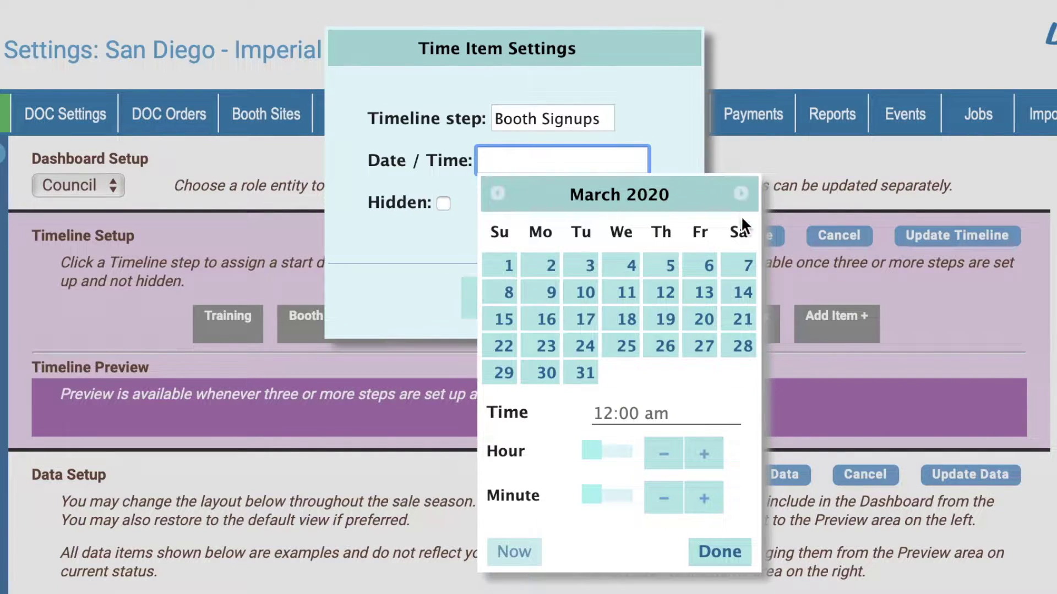
pyautogui.click(628, 319)
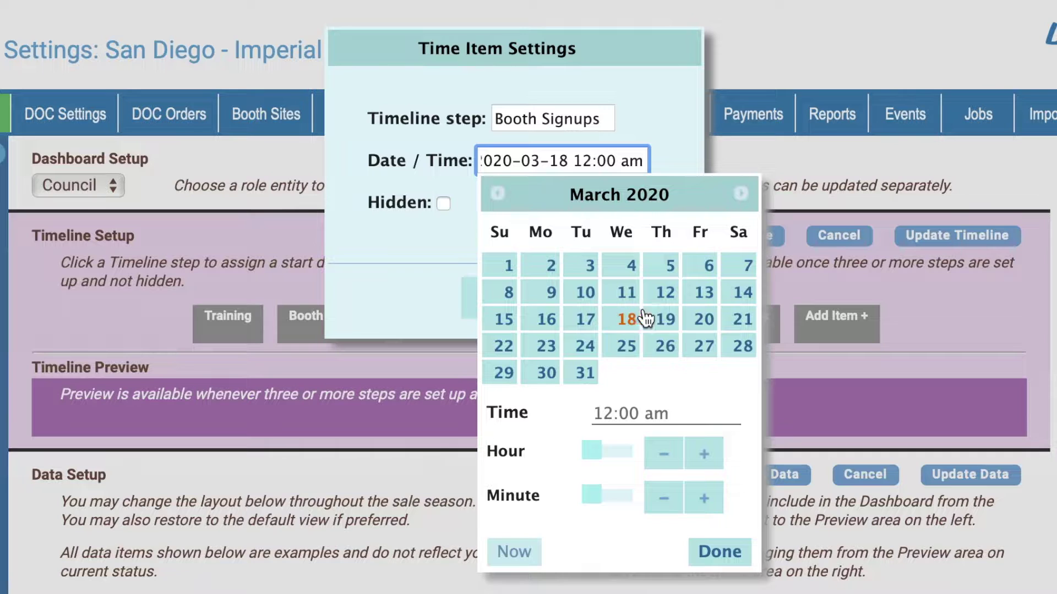
# Step: Set the Booth Signups start time to 10:00 am and save it to the timeline
pyautogui.click(704, 455)
pyautogui.click(705, 454)
pyautogui.click(704, 454)
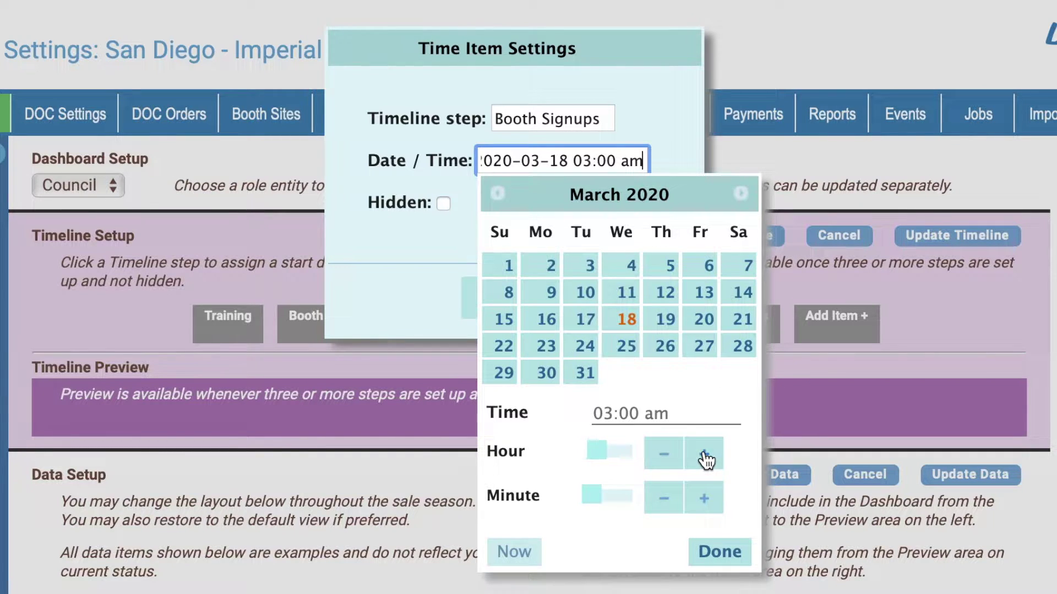
pyautogui.click(705, 454)
pyautogui.click(705, 454)
pyautogui.click(704, 454)
pyautogui.click(704, 456)
pyautogui.click(704, 456)
pyautogui.click(704, 456)
pyautogui.click(704, 456)
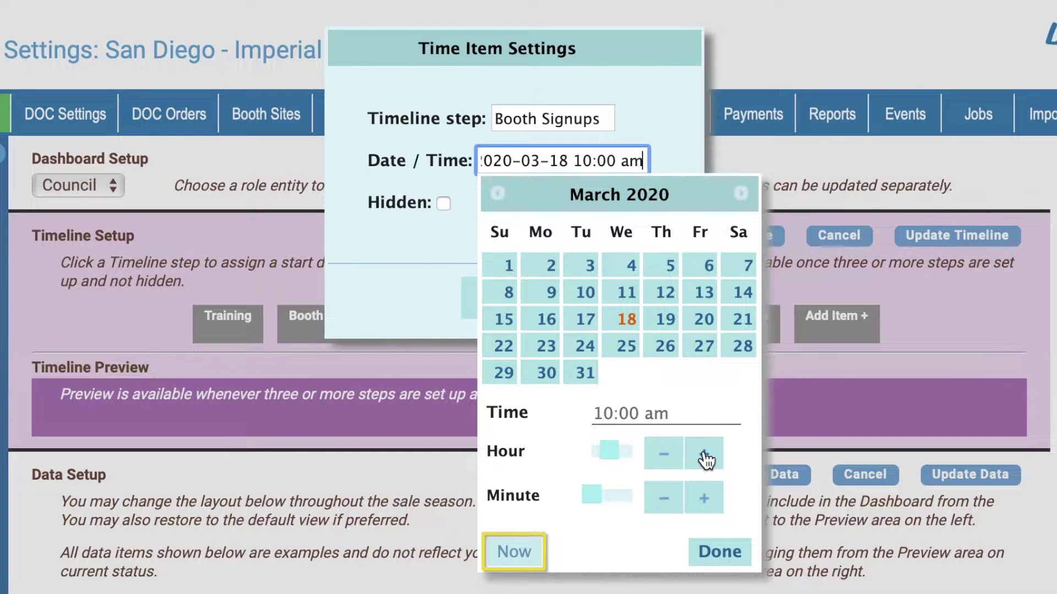
pyautogui.click(746, 546)
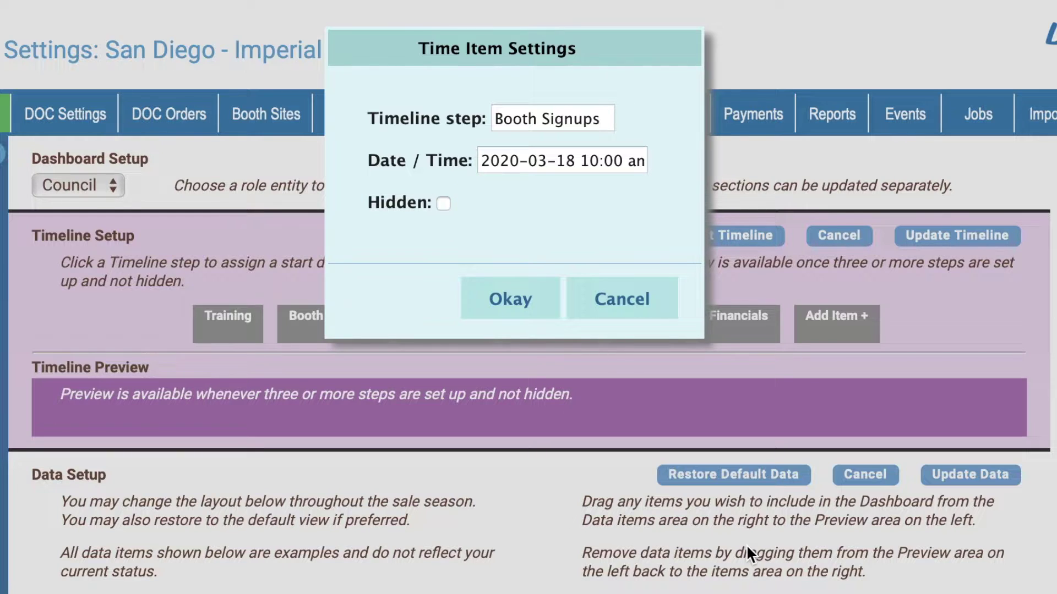
pyautogui.click(520, 318)
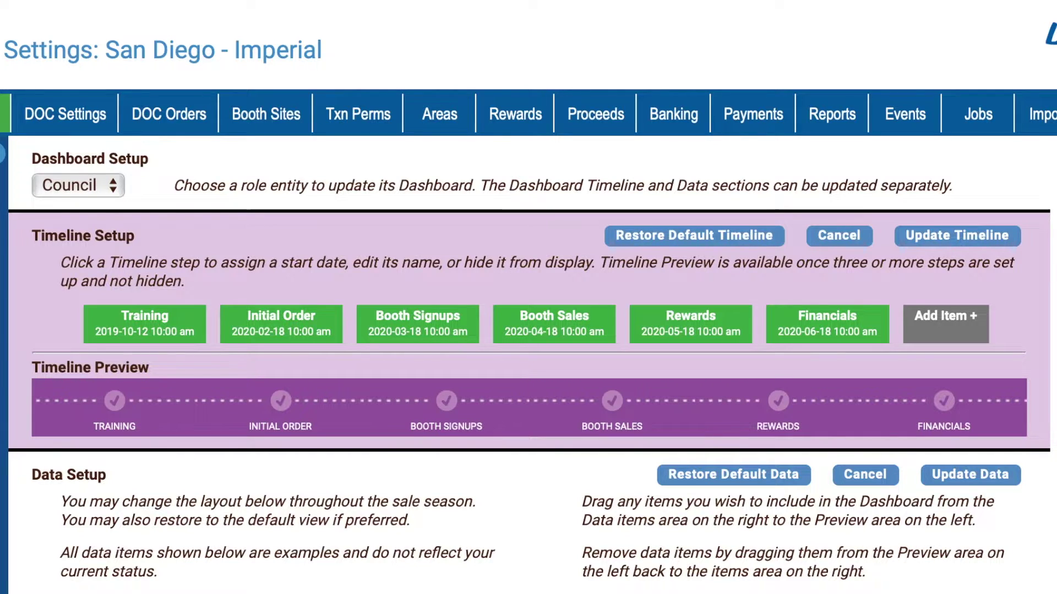
# Step: Add a timeline step named 'Celebrate' dated July 28, 2020
pyautogui.click(957, 328)
pyautogui.write('Celebrate')
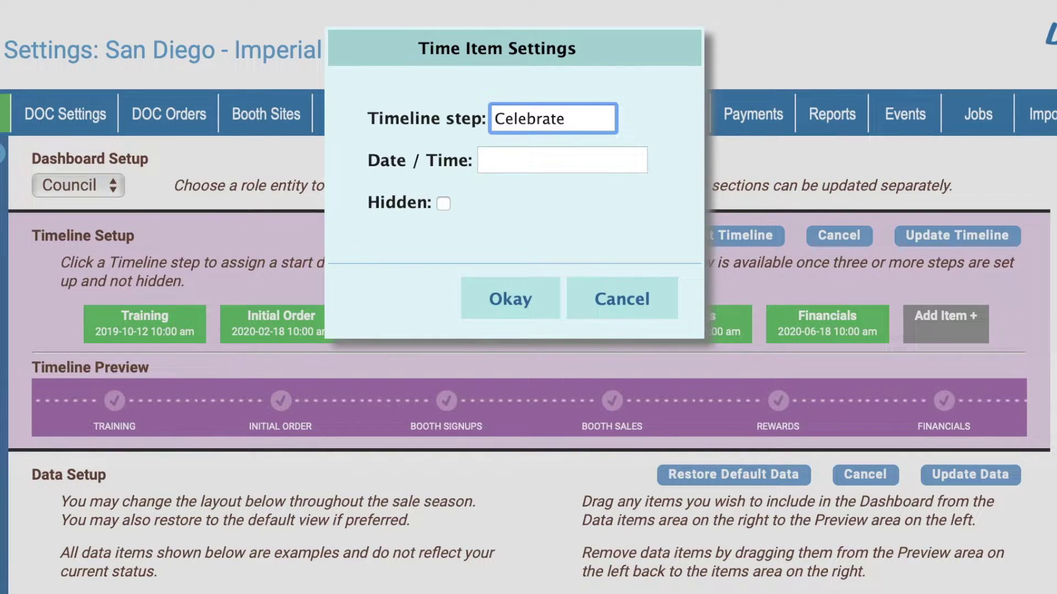
pyautogui.click(620, 160)
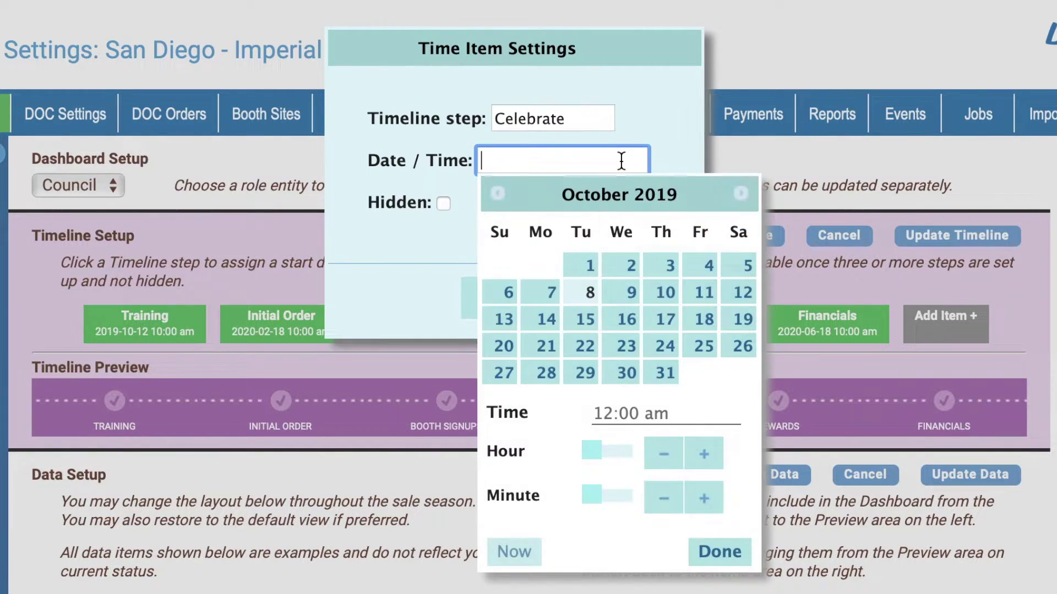
pyautogui.click(734, 193)
pyautogui.click(734, 192)
pyautogui.click(734, 193)
pyautogui.click(735, 192)
pyautogui.click(734, 192)
pyautogui.click(734, 193)
pyautogui.click(734, 192)
pyautogui.click(734, 193)
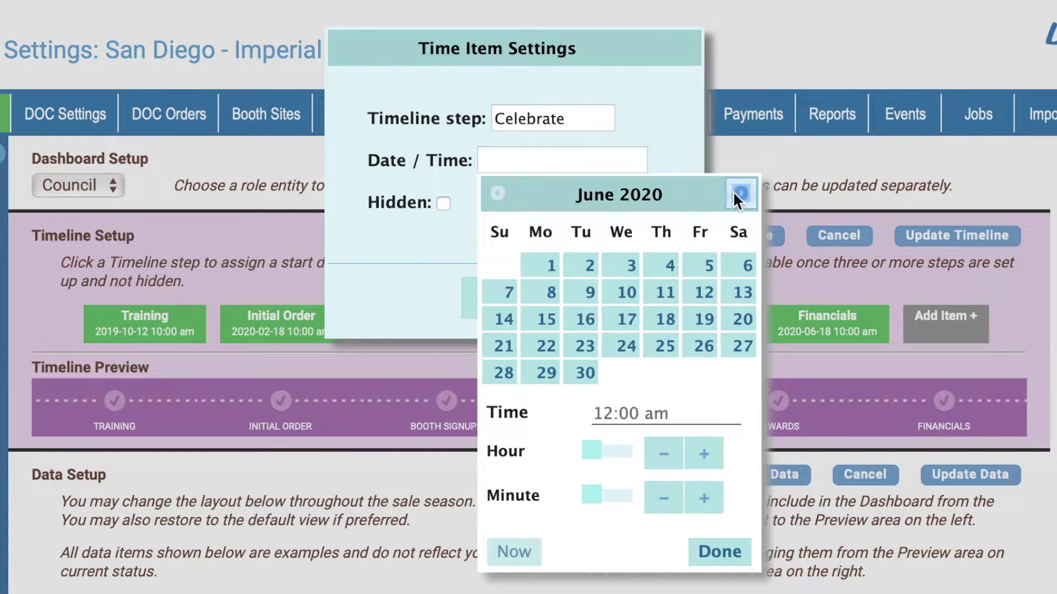
pyautogui.click(735, 193)
pyautogui.click(585, 372)
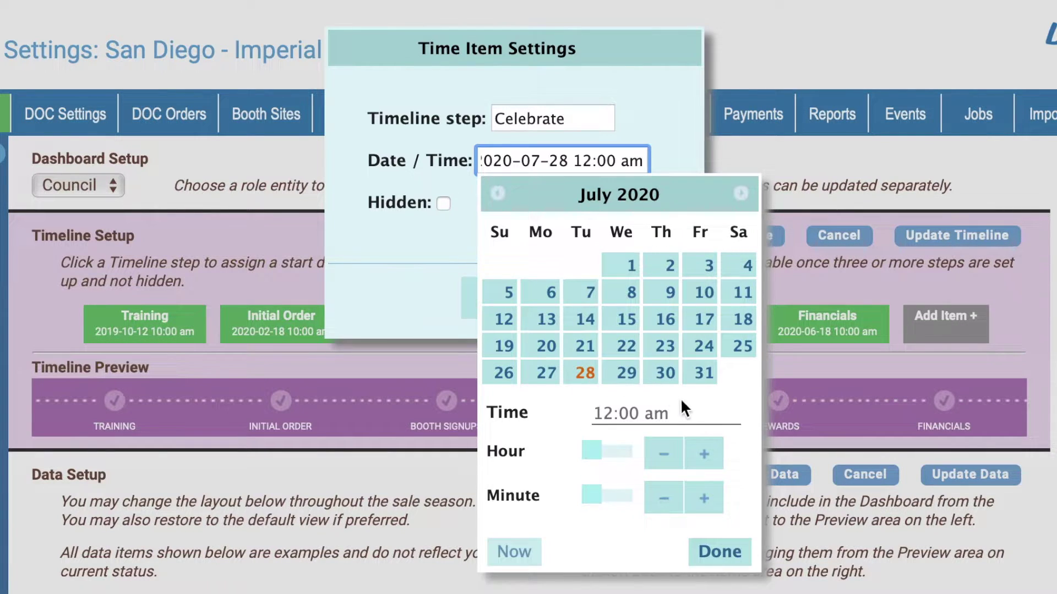
# Step: Set the Celebrate start time to 10:00 am and add the step to the timeline
pyautogui.click(705, 453)
pyautogui.click(704, 453)
pyautogui.click(705, 453)
pyautogui.click(704, 453)
pyautogui.click(705, 453)
pyautogui.click(704, 453)
pyautogui.click(705, 453)
pyautogui.click(704, 453)
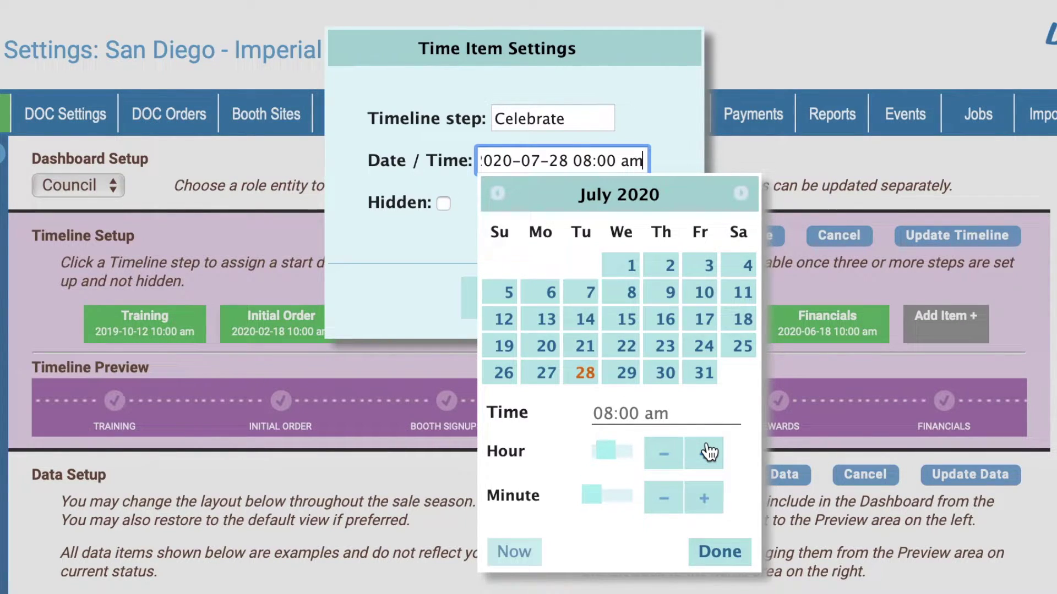
pyautogui.click(705, 453)
pyautogui.click(705, 453)
pyautogui.click(743, 552)
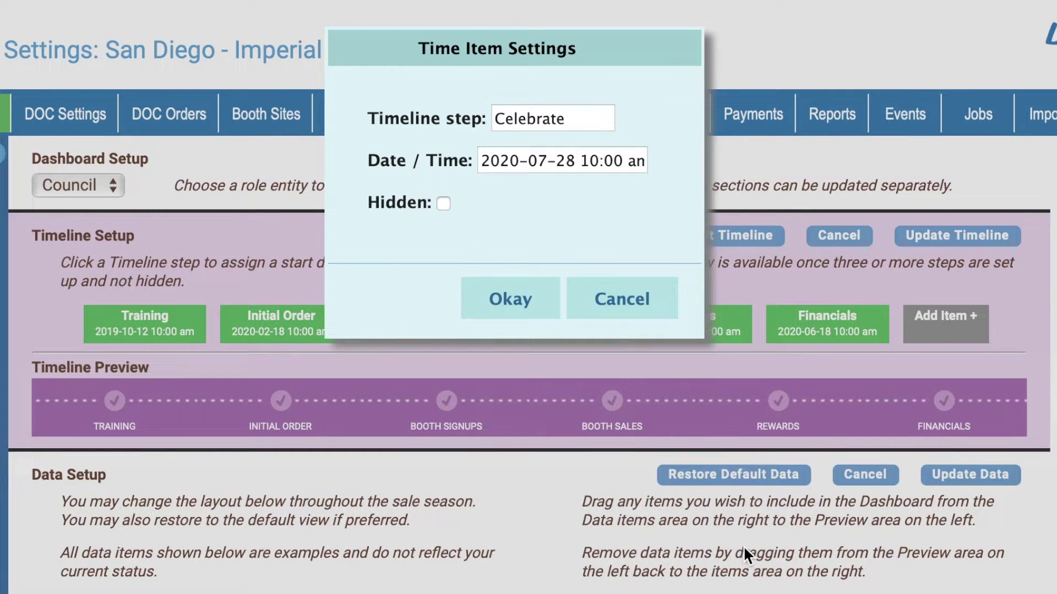
pyautogui.click(511, 316)
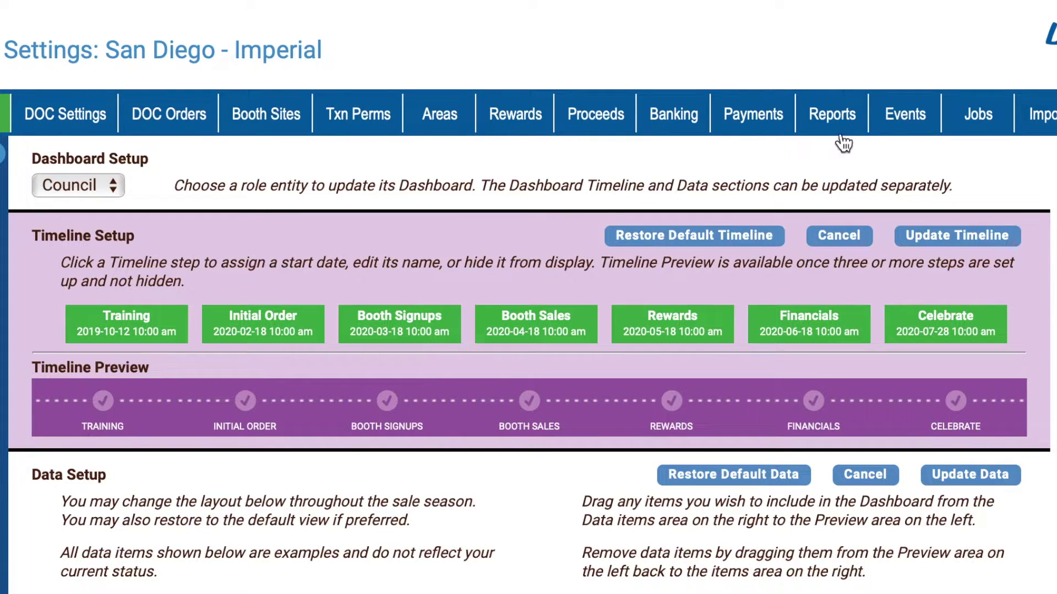
# Step: Update the seven-step timeline and dismiss the 'Your Timeline has been updated' alert
pyautogui.click(966, 240)
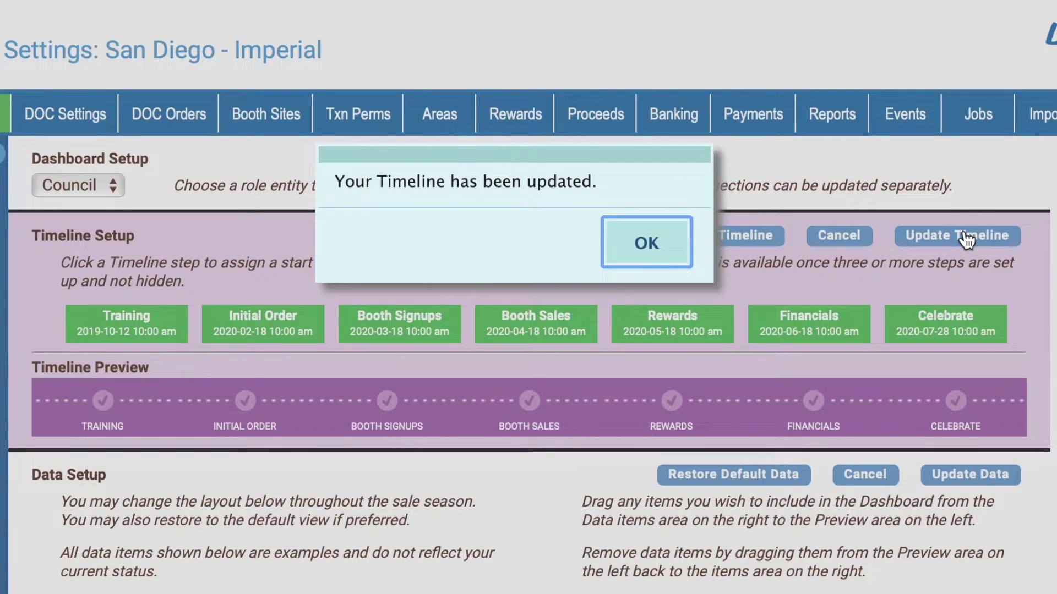
pyautogui.click(655, 258)
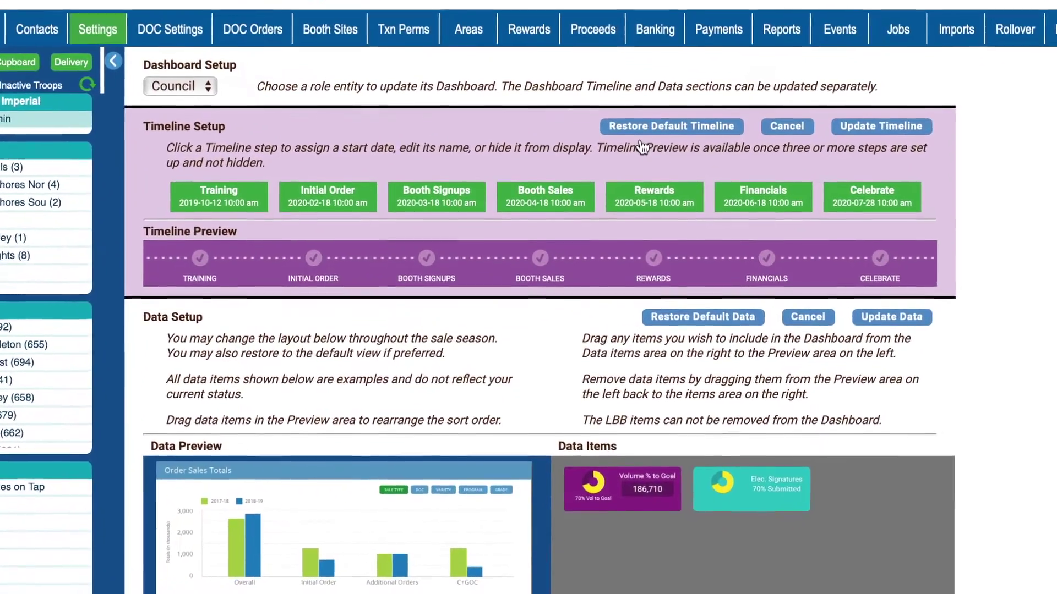
# Step: Scroll down to the Data Preview and Data Items panels
pyautogui.scroll(-5, 1019, 167)
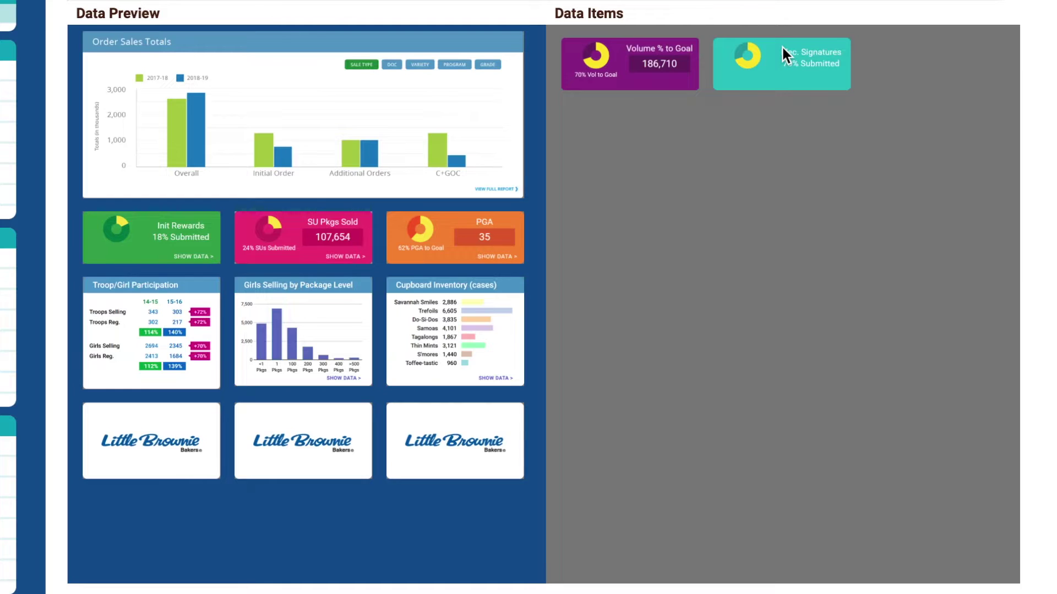
# Step: Add Elec. Signatures to the preview, remove Init Rewards, and move Order Sales Totals to the bottom
pyautogui.moveTo(782, 46); pyautogui.dragTo(148, 390)
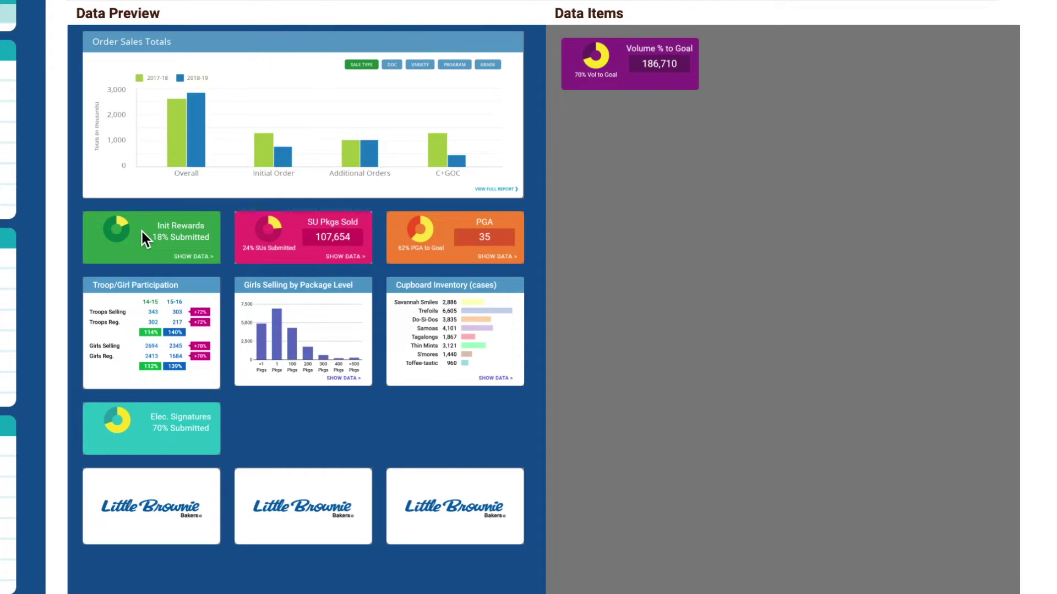
pyautogui.moveTo(142, 233); pyautogui.dragTo(771, 78)
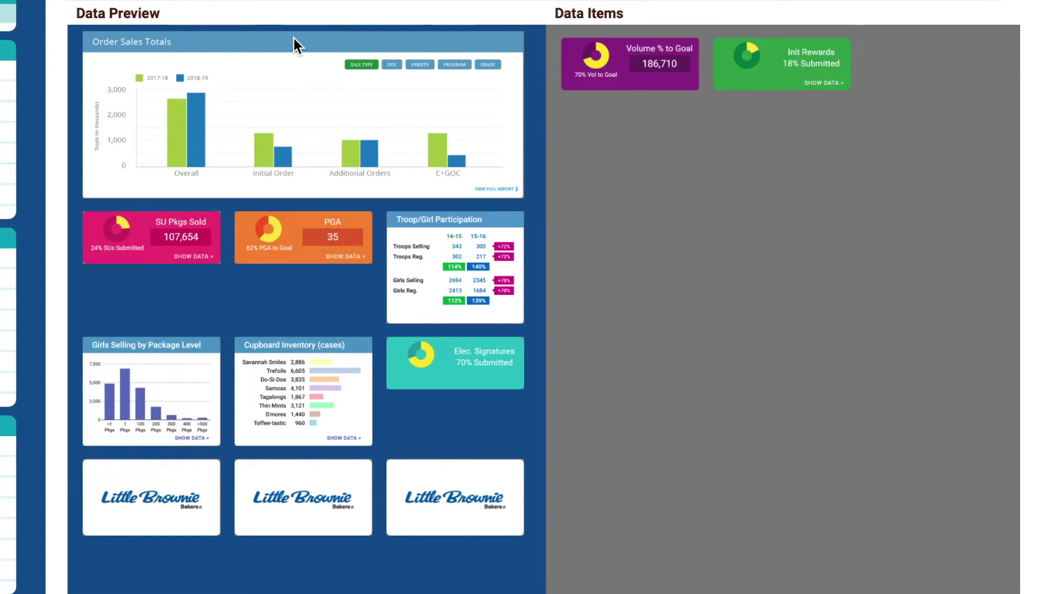
pyautogui.moveTo(293, 38); pyautogui.dragTo(288, 573)
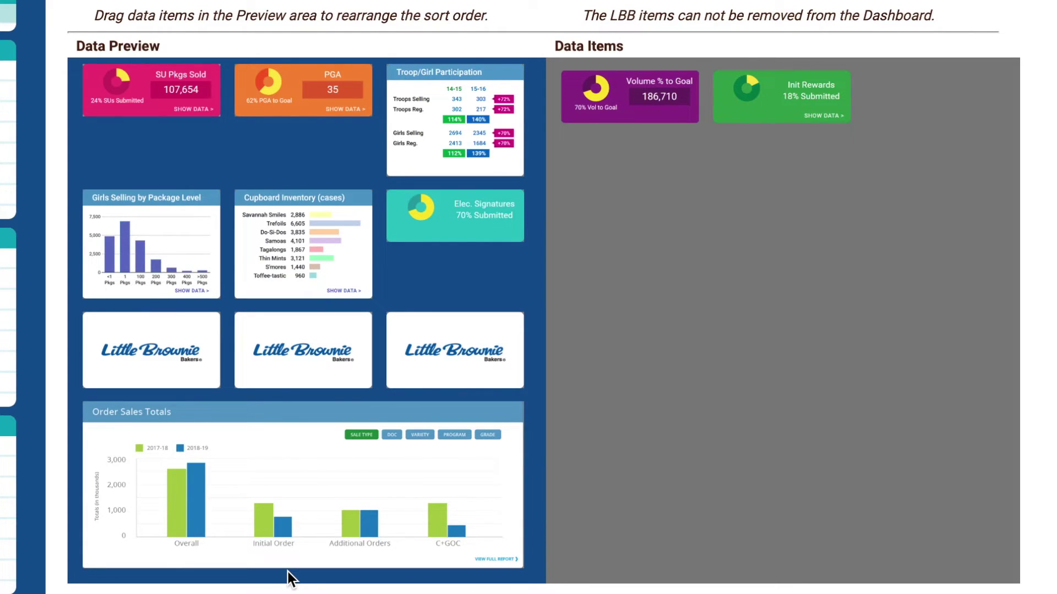
pyautogui.scroll(5, 288, 572)
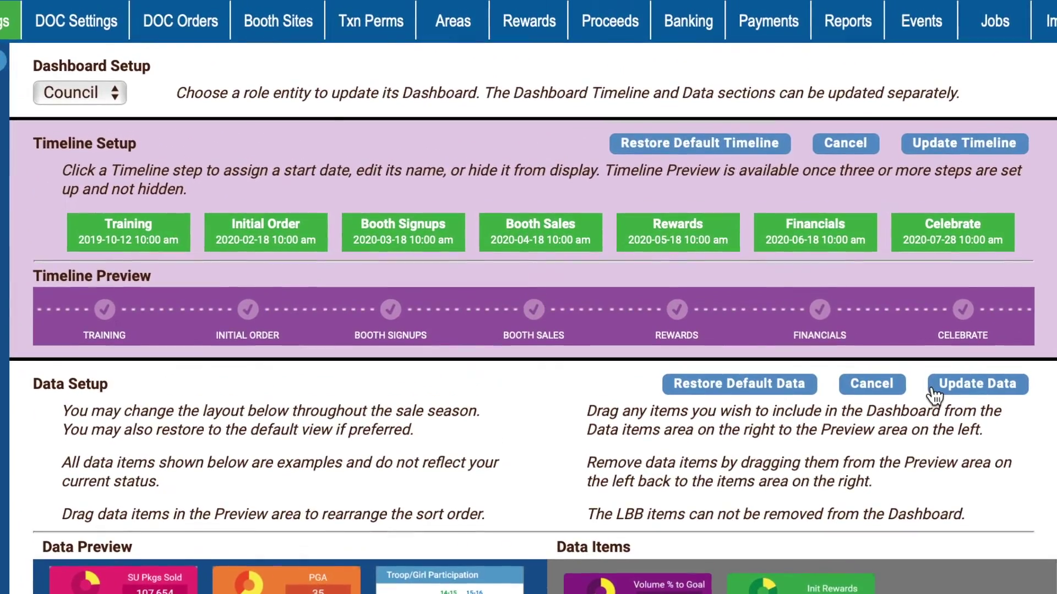
# Step: Save the data layout with Update Data and dismiss the confirmation
pyautogui.click(922, 315)
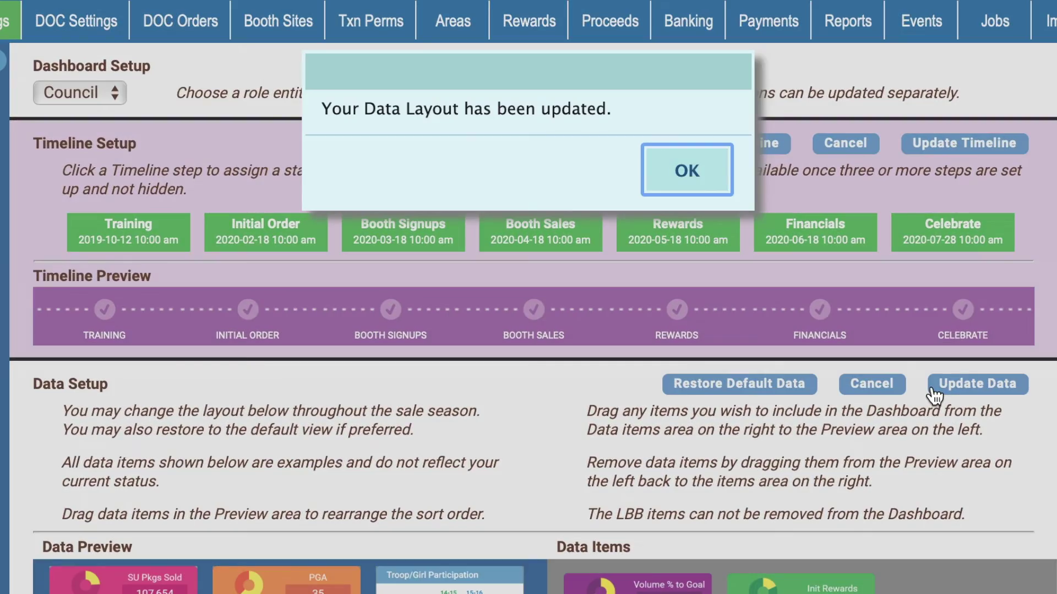
pyautogui.click(680, 173)
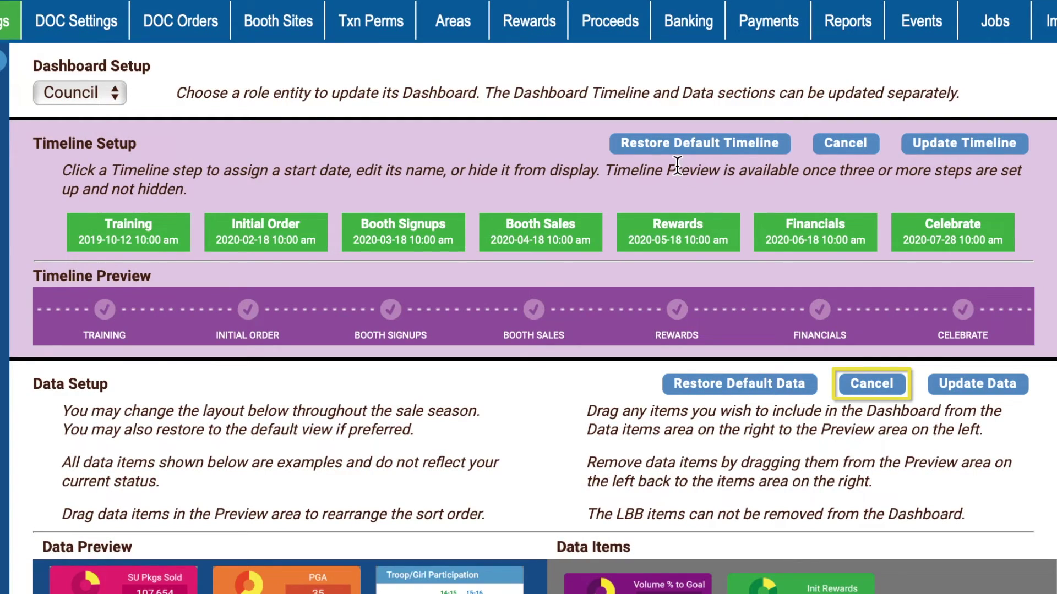